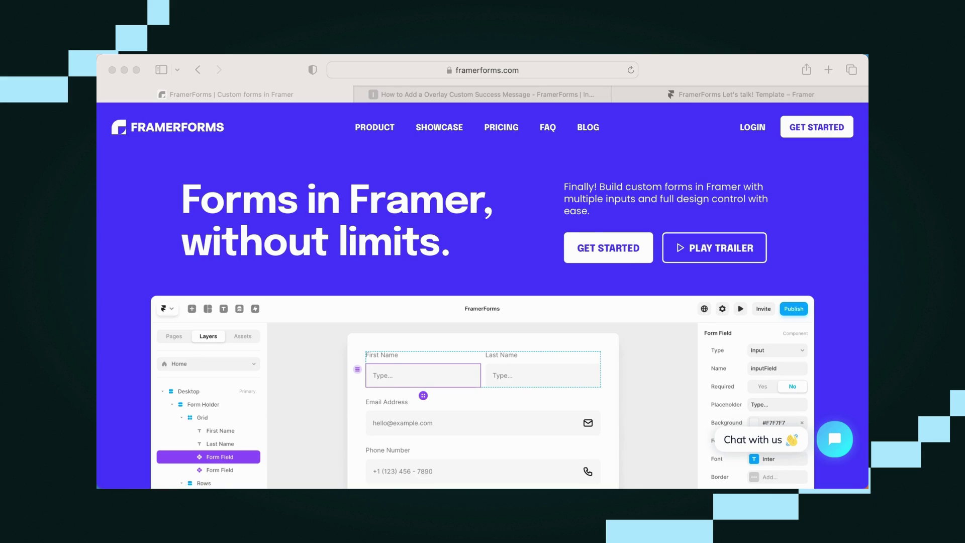
- Sign in to the FramerForms dashboard using the saved AutoFill login confirmed with Touch ID
scroll(482, 326, "down", 1)
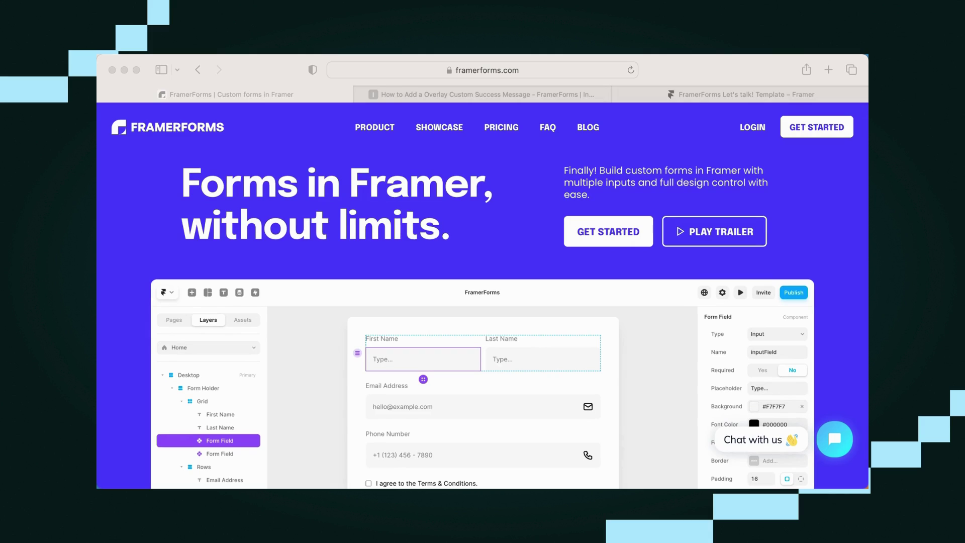
scroll(483, 297, "down", 1)
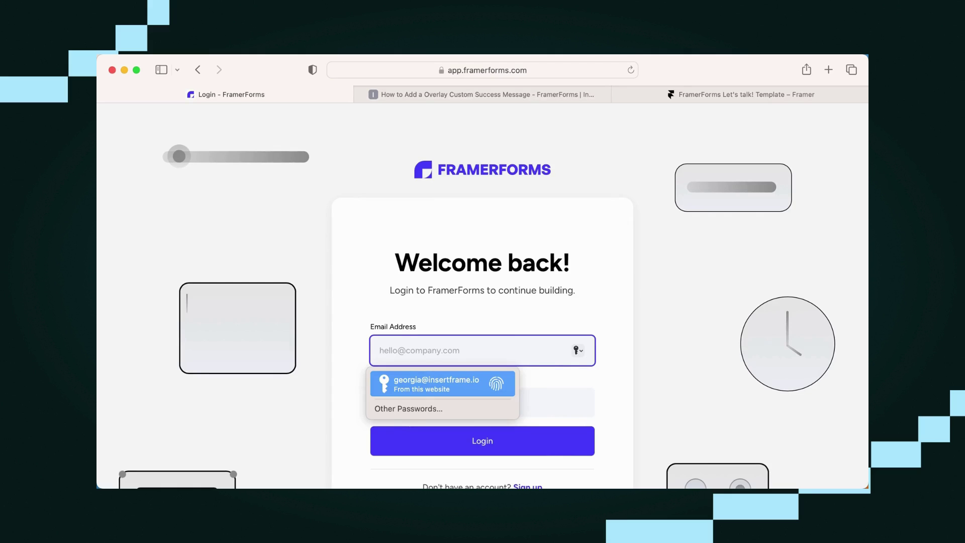
key("Return")
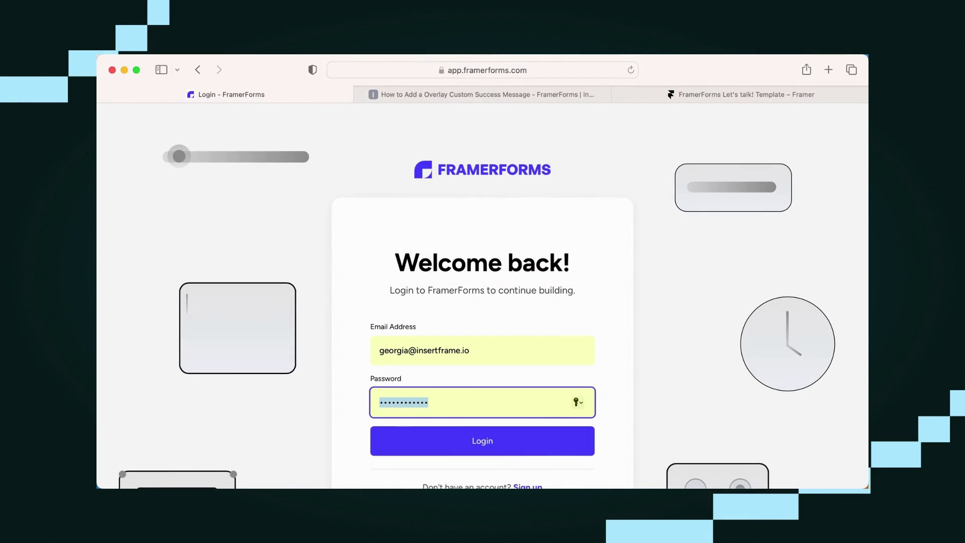
key("Return")
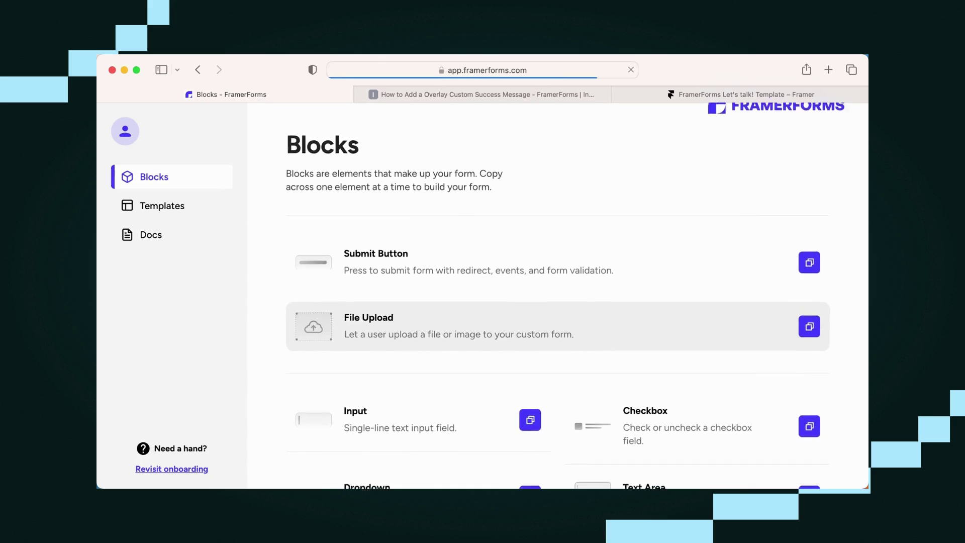
- Browse the Blocks page of copyable form elements like Input, Checkbox and Email
scroll(558, 297, "down", 3)
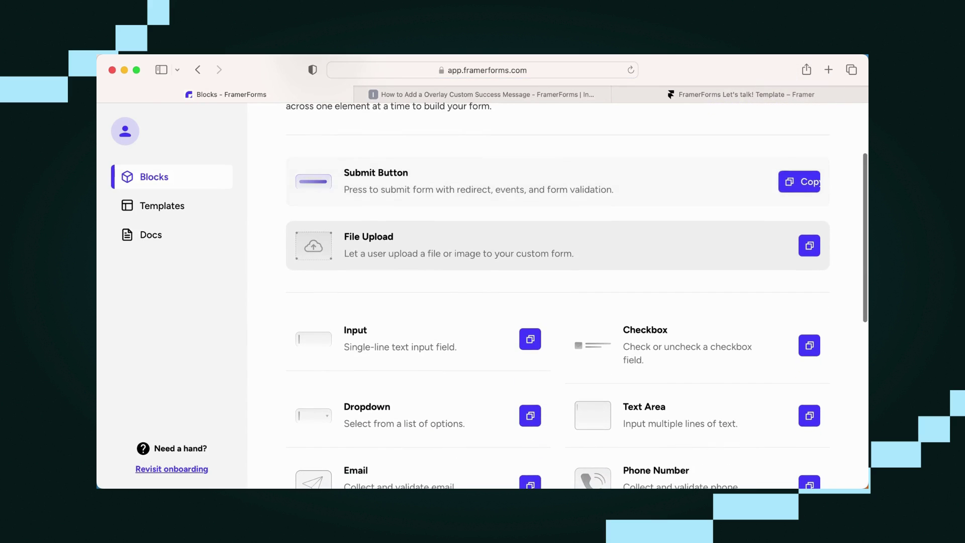
scroll(503, 297, "down", 5)
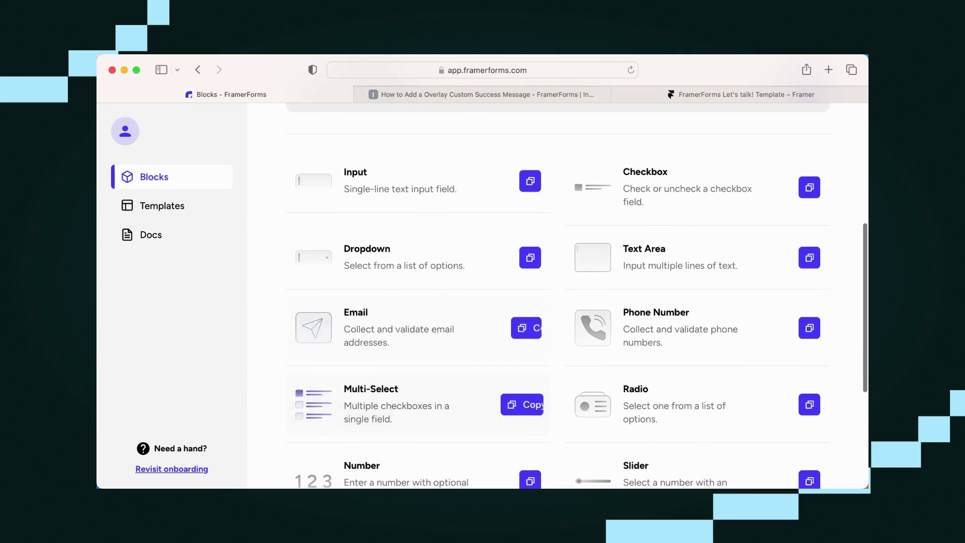
scroll(503, 302, "down", 2)
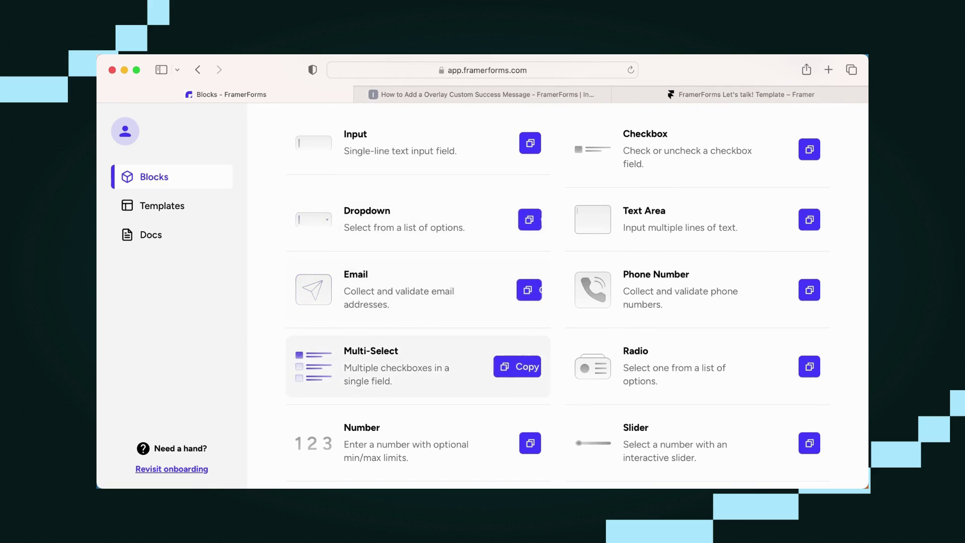
scroll(453, 352, "up", 10)
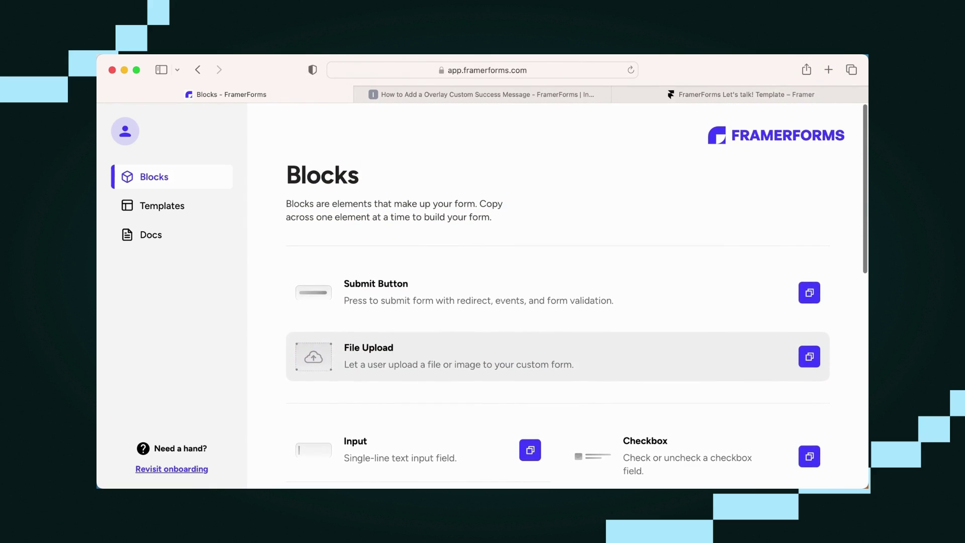
- Read the overlay success message article, then return to the Framer Let's talk! template
left_click(483, 94)
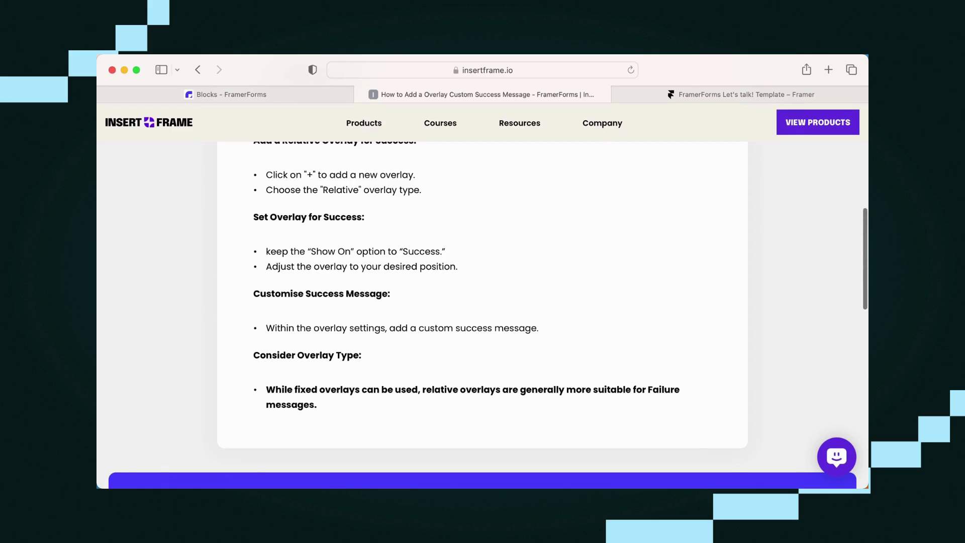
key("ctrl+Tab")
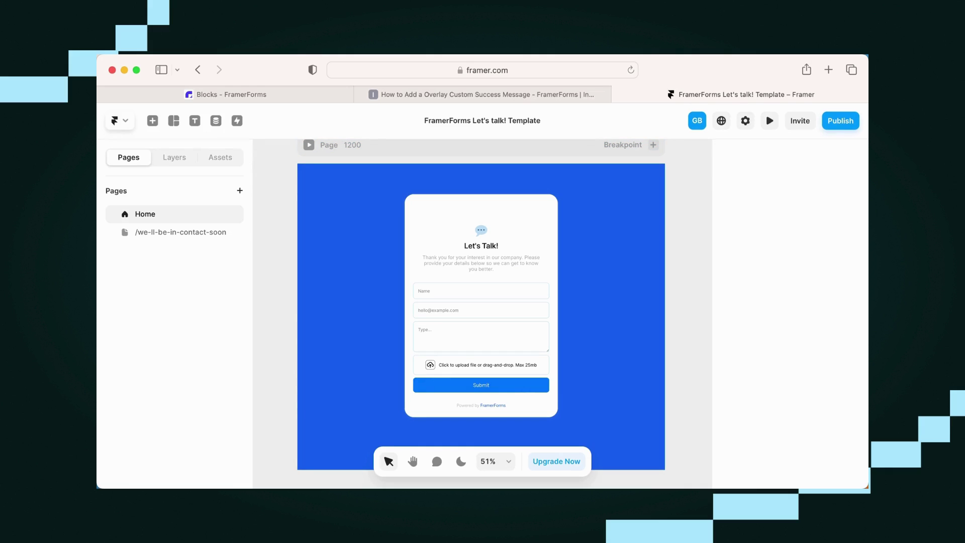
- Inspect the Let's Talk! form on the canvas, then open the /we-ll-be-in-contact-soon page
scroll(484, 325, "up", 1)
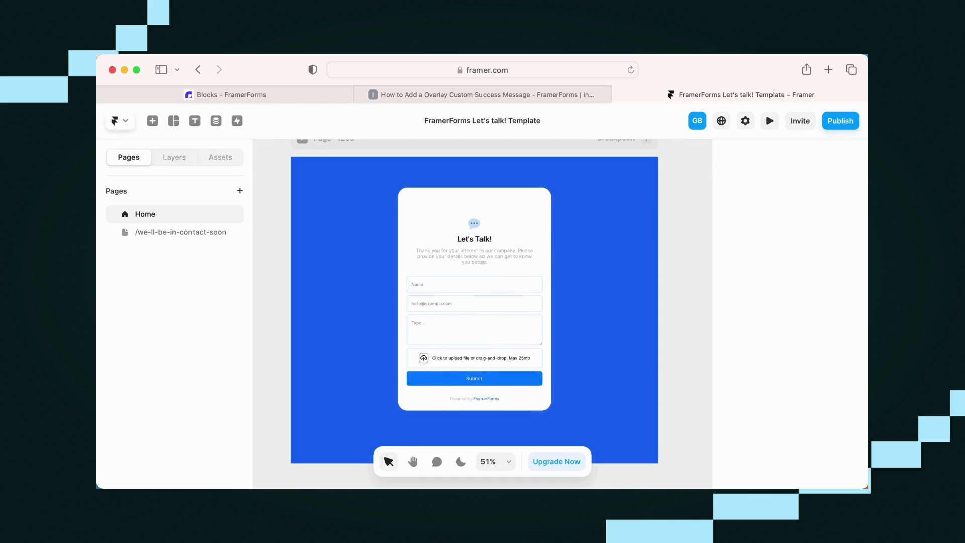
scroll(432, 373, "up", 3)
scroll(484, 313, "down", 3)
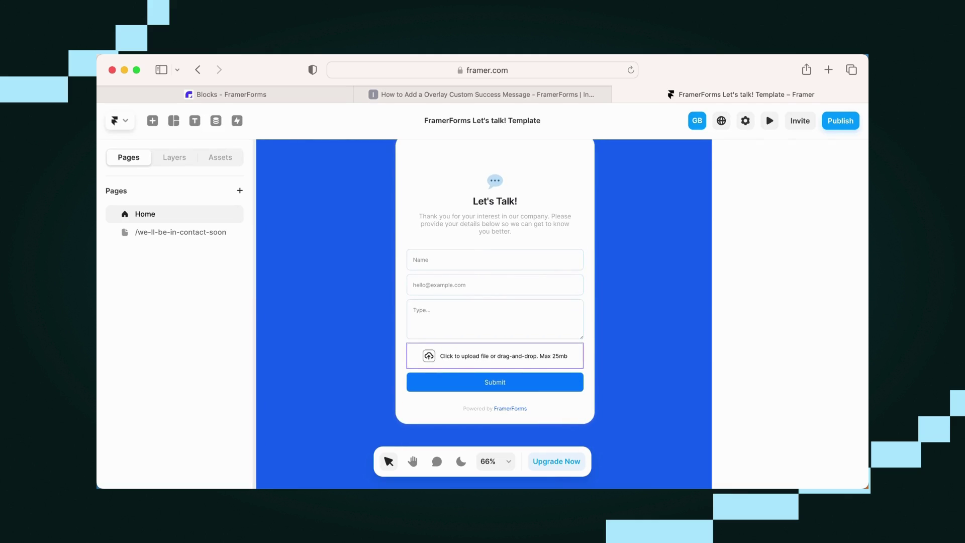
scroll(490, 373, "up", 1)
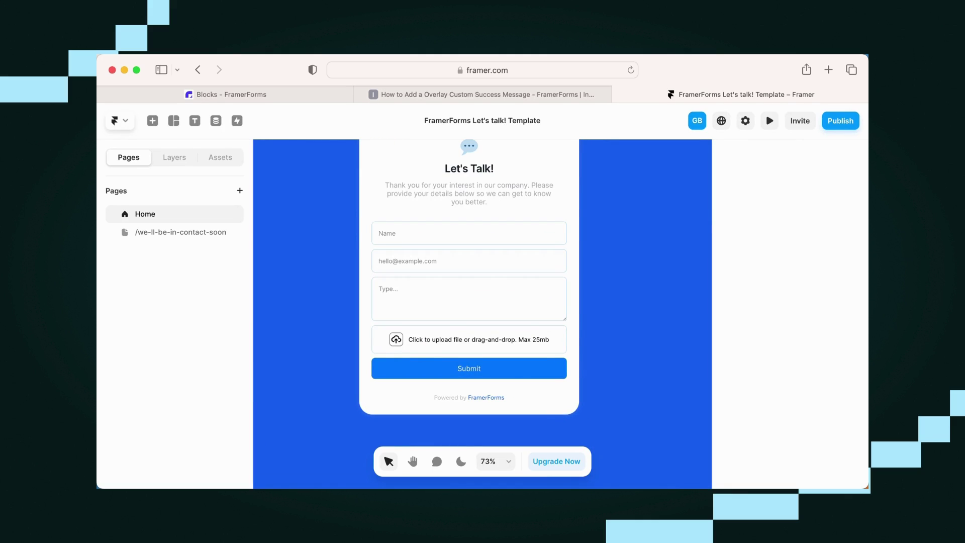
left_click(219, 233)
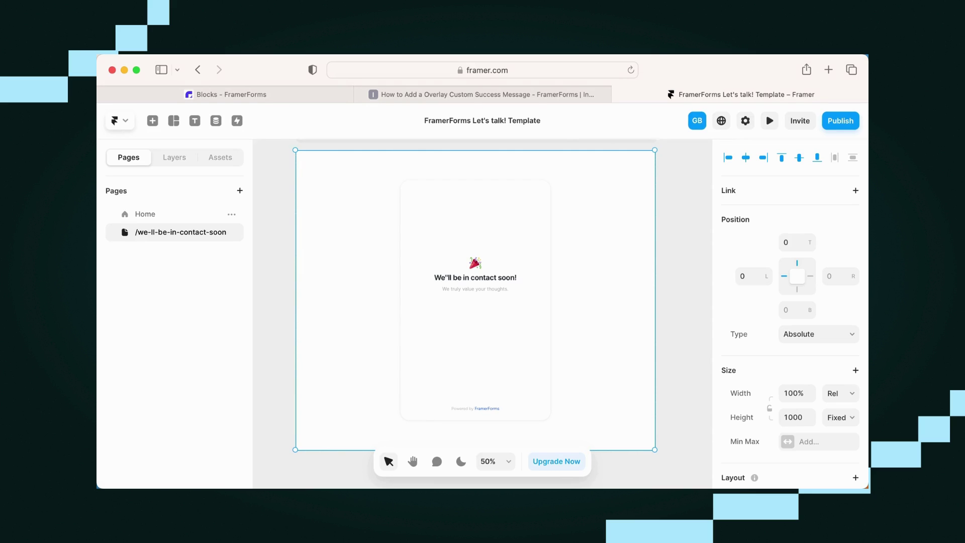
- Add a relative overlay, shown on Success, to the Home page form's Submit button
left_click(144, 214)
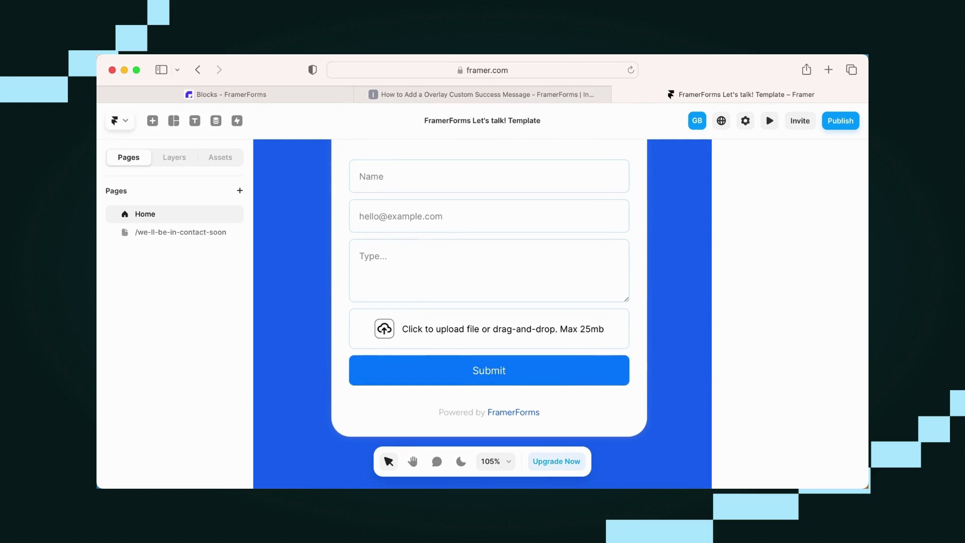
left_click(489, 370)
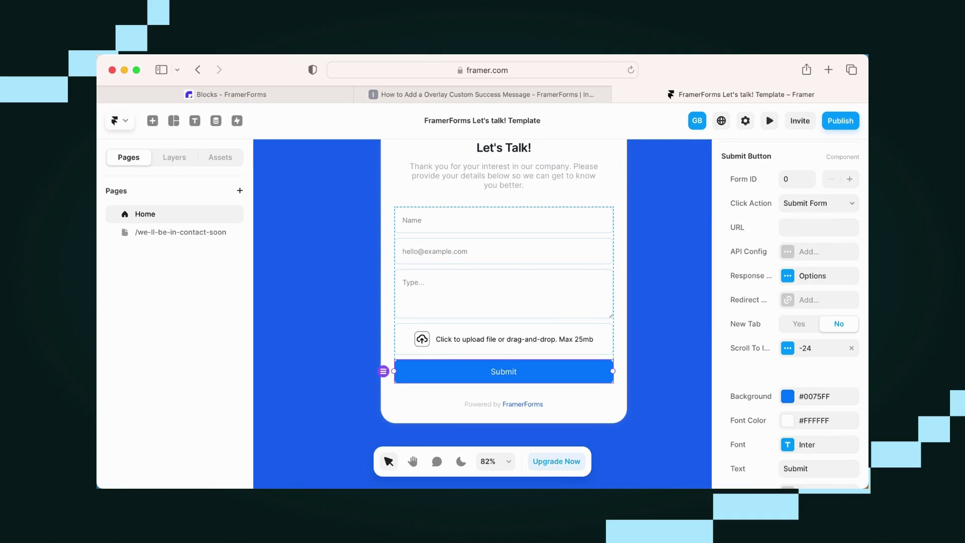
scroll(790, 311, "up", 5)
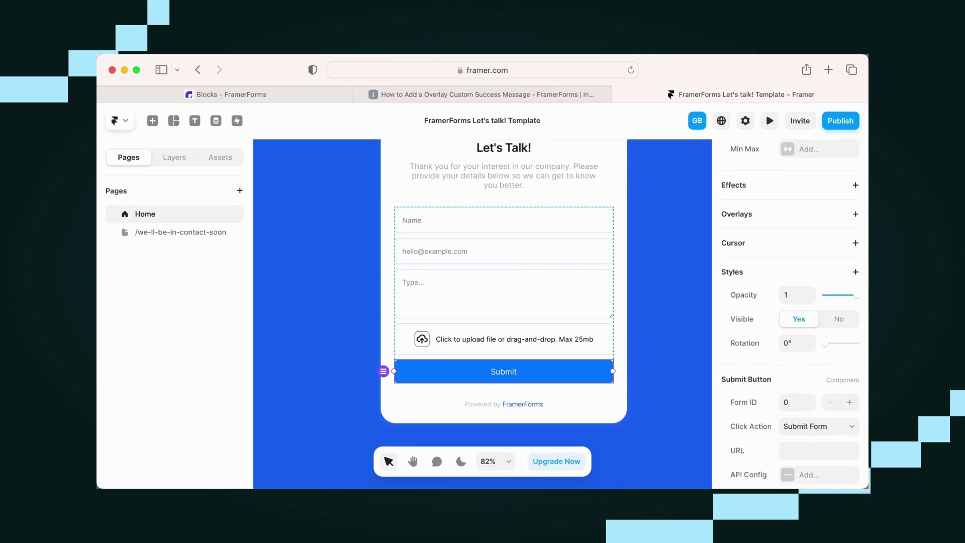
left_click(856, 249)
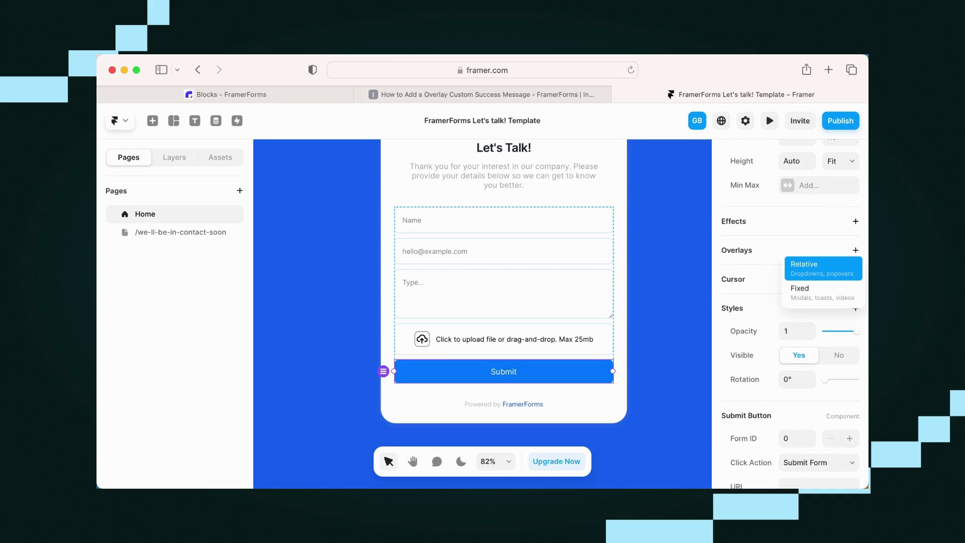
left_click(823, 268)
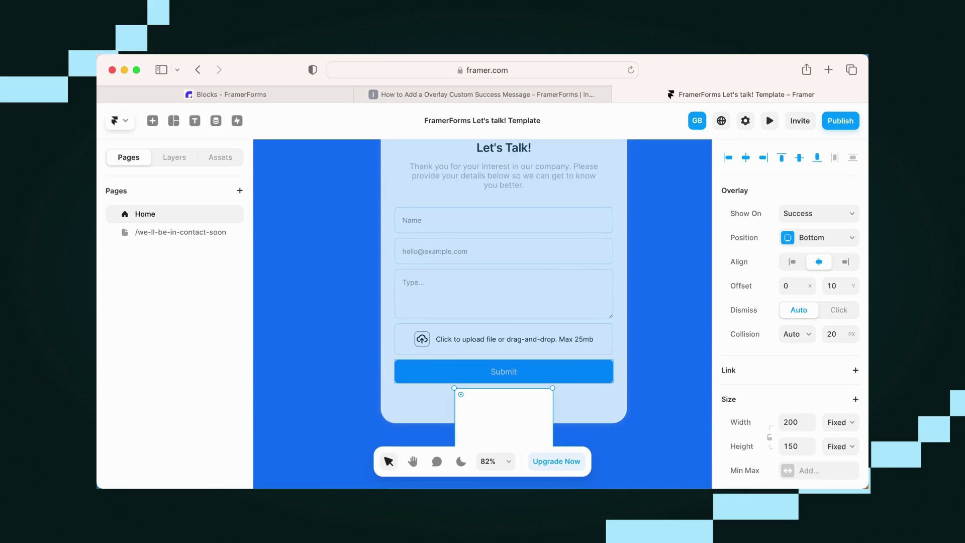
- Move the overlay box up over the Submit button area and set its width to 445
scroll(553, 389, "up", 5)
left_click_drag(552, 389, 694, 347)
scroll(482, 301, "down", 5)
scroll(482, 301, "left", 3)
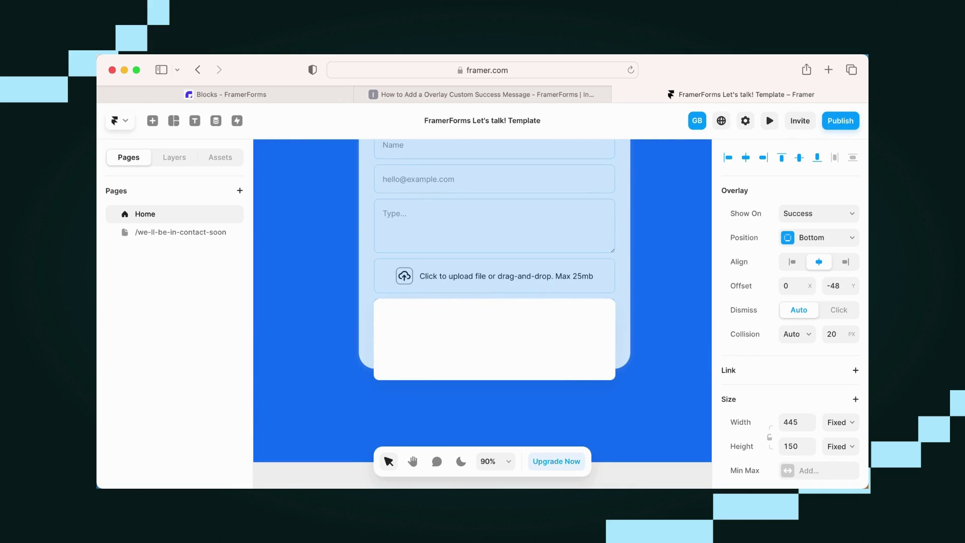
scroll(790, 310, "down", 1)
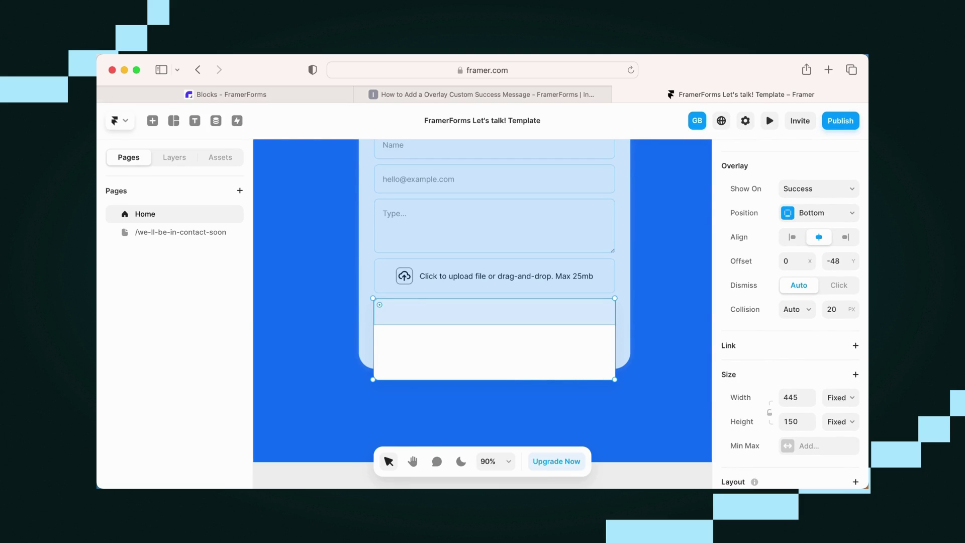
scroll(790, 317, "down", 10)
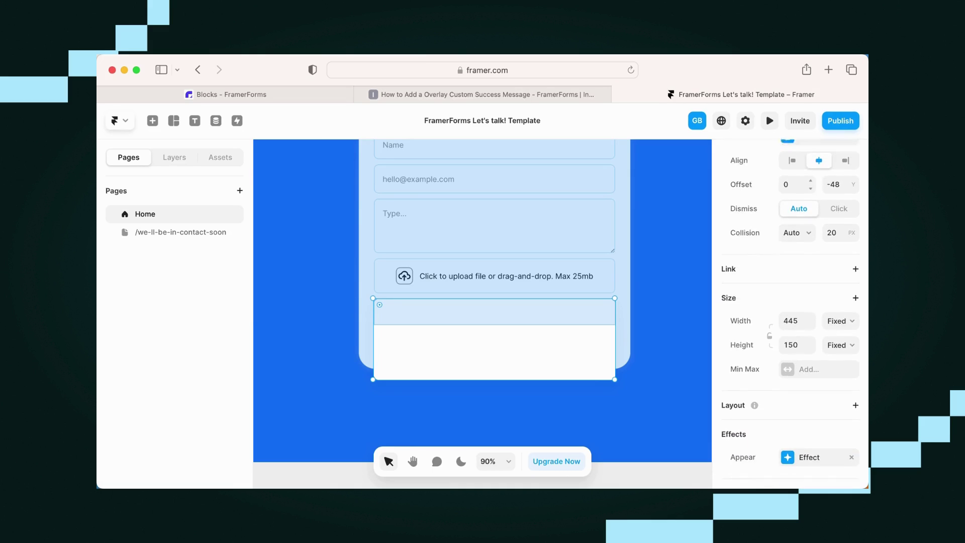
scroll(790, 315, "down", 3)
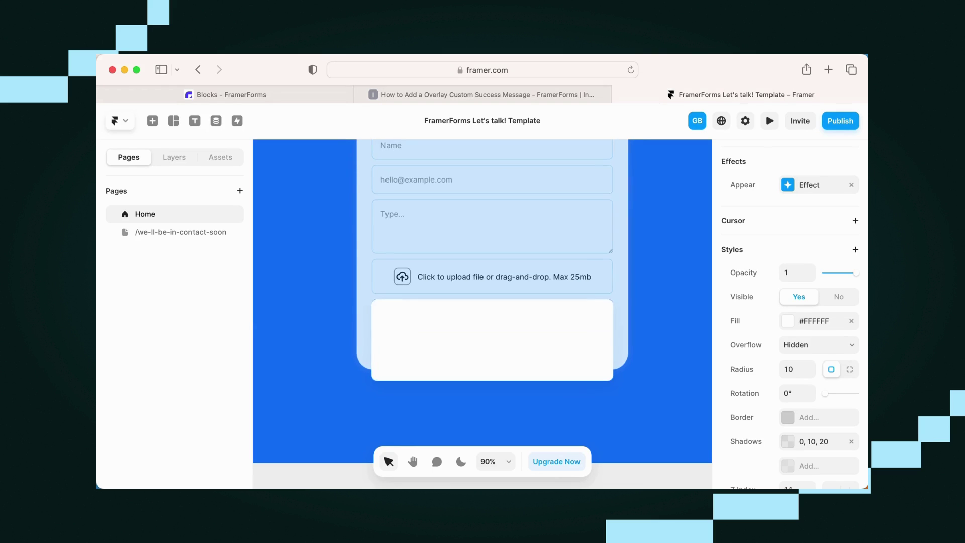
scroll(482, 301, "right", 1)
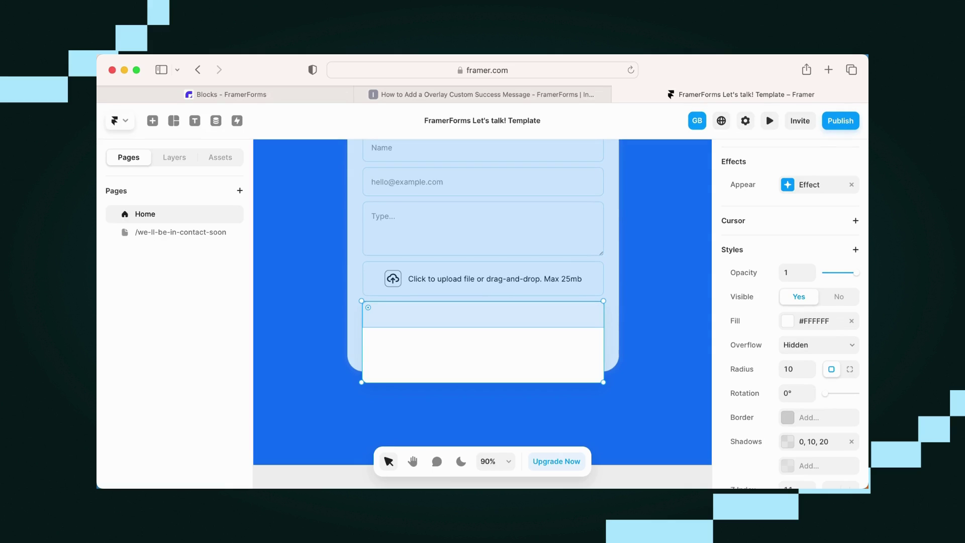
- Inspect the "We'll be in contact soon!" message group on the /we-ll-be-in-contact-soon page
left_click(181, 232)
left_click(475, 288)
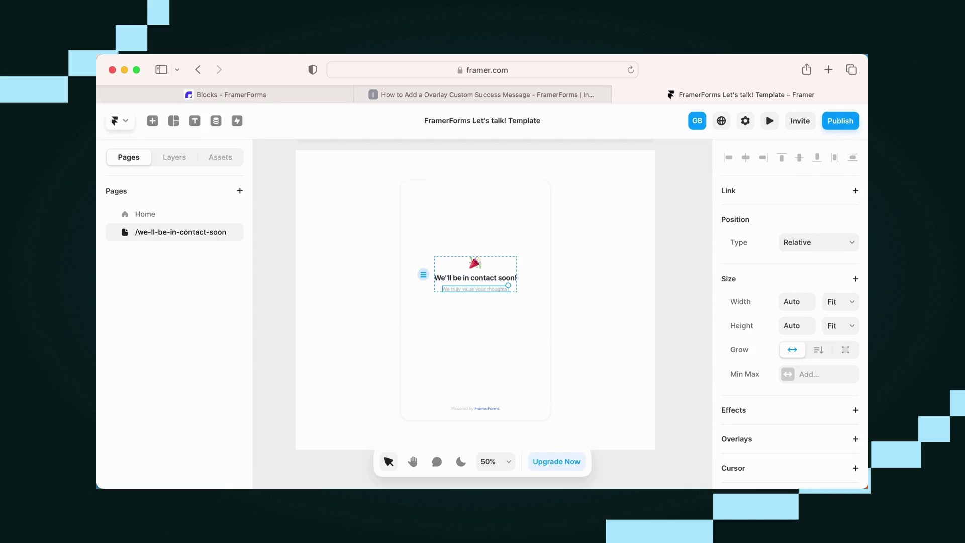
left_click(476, 274)
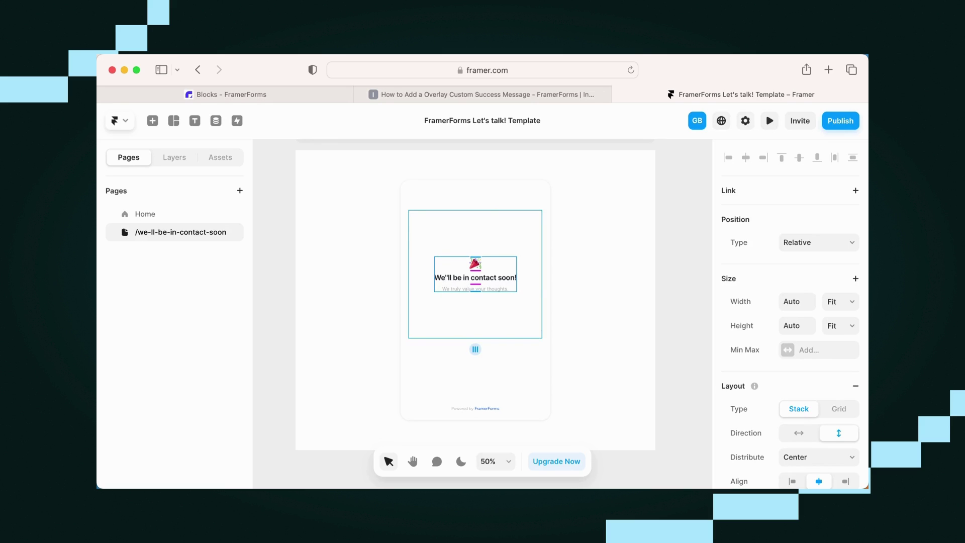
scroll(476, 300, "down", 1)
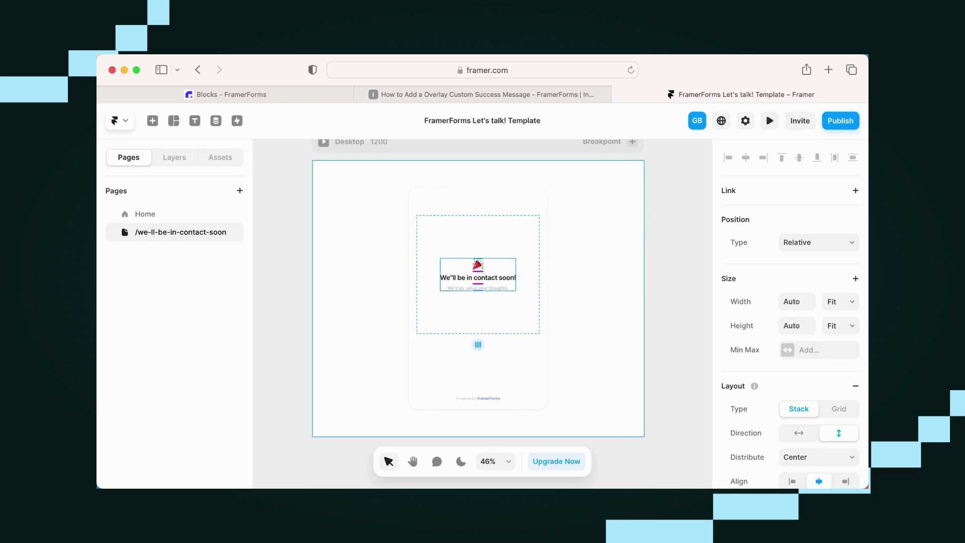
key("Escape")
- Open the Home Submit button's success overlay to view its message, then zoom out
left_click(144, 213)
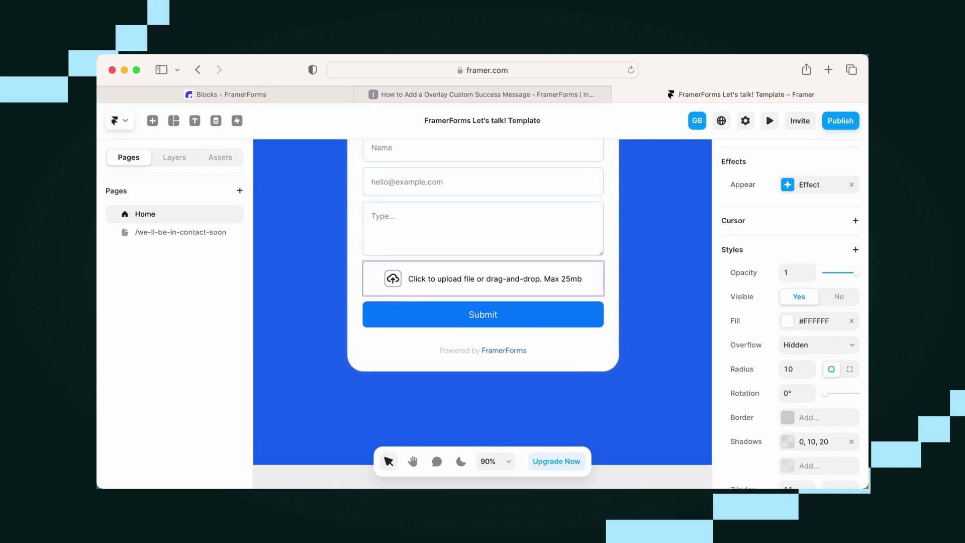
left_click(812, 273)
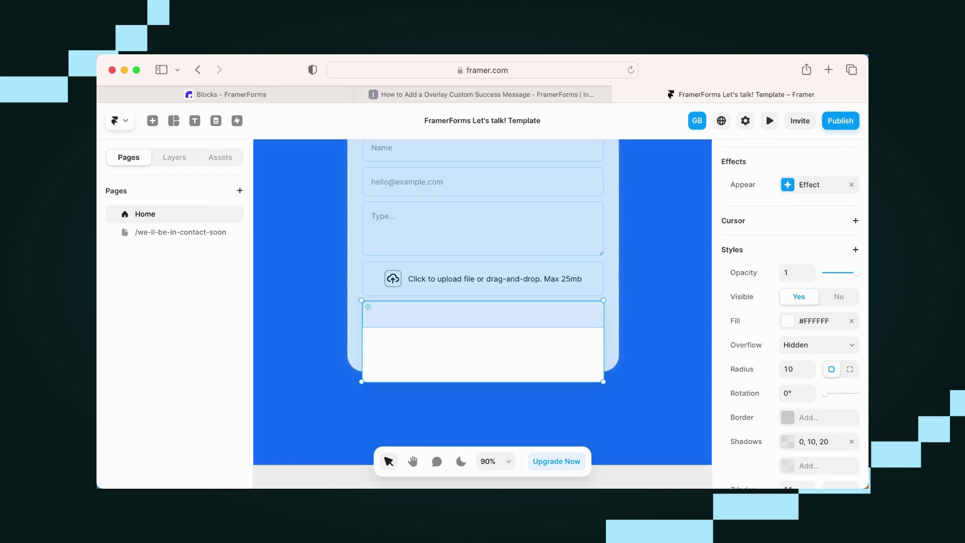
key("Return")
key("Escape")
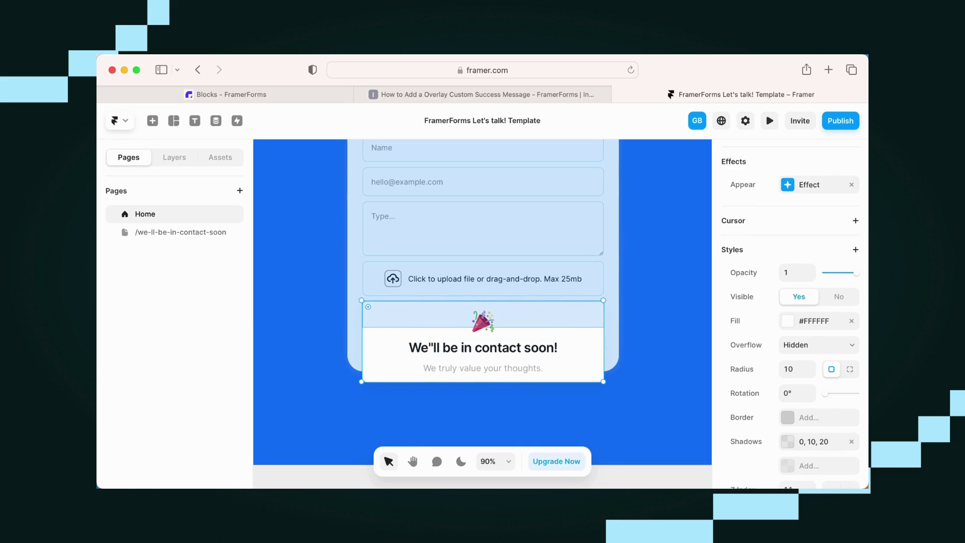
key("Escape")
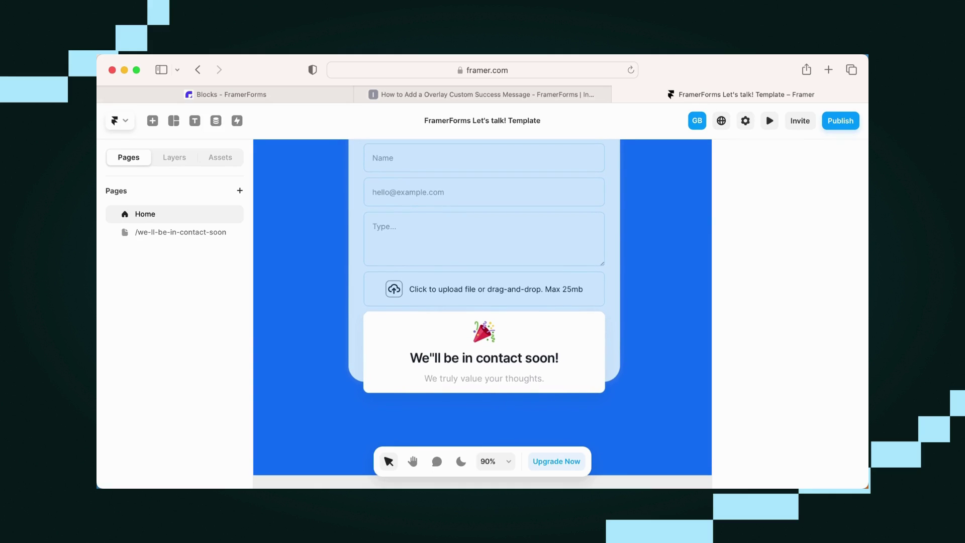
key("shift+1")
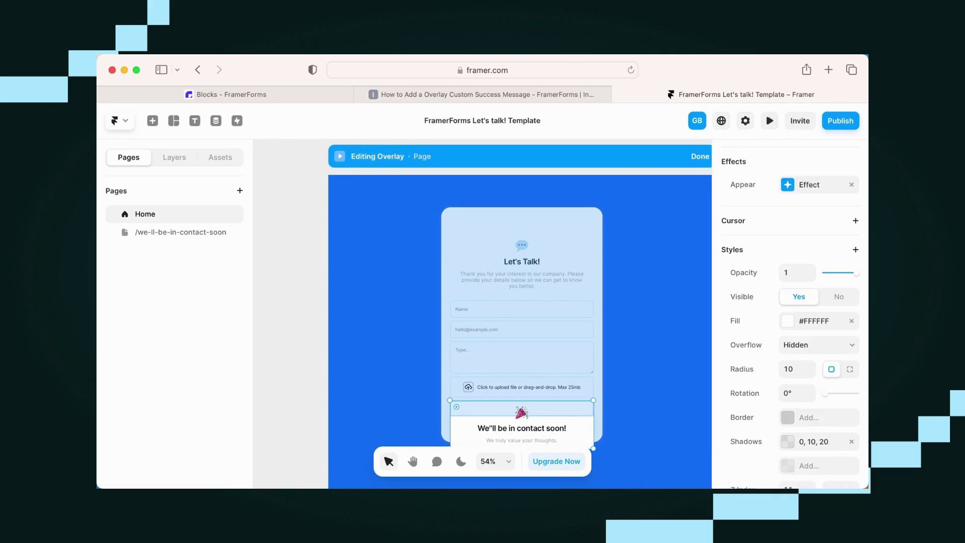
- Leave overlay editing and select the Submit button to review its settings
key("Escape")
scroll(563, 452, "up", 3)
left_click(522, 408)
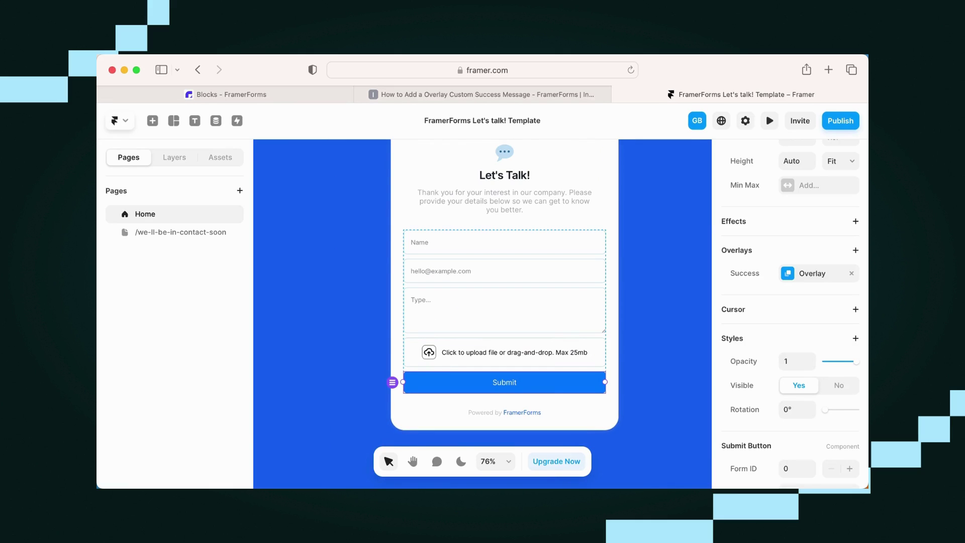
scroll(791, 314, "down", 8)
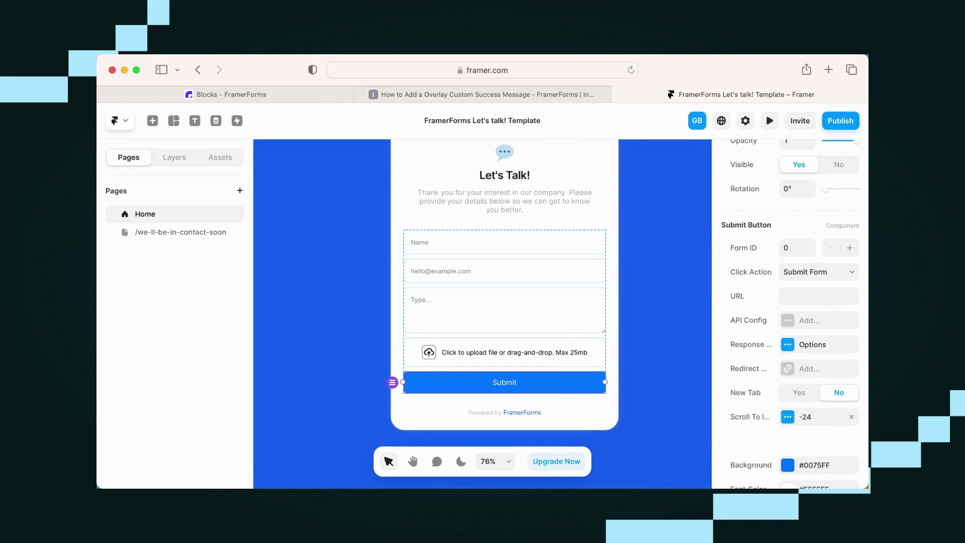
- Check the Submit button's link picker and close it without setting a URL, then deselect
left_click(819, 296)
scroll(790, 313, "down", 2)
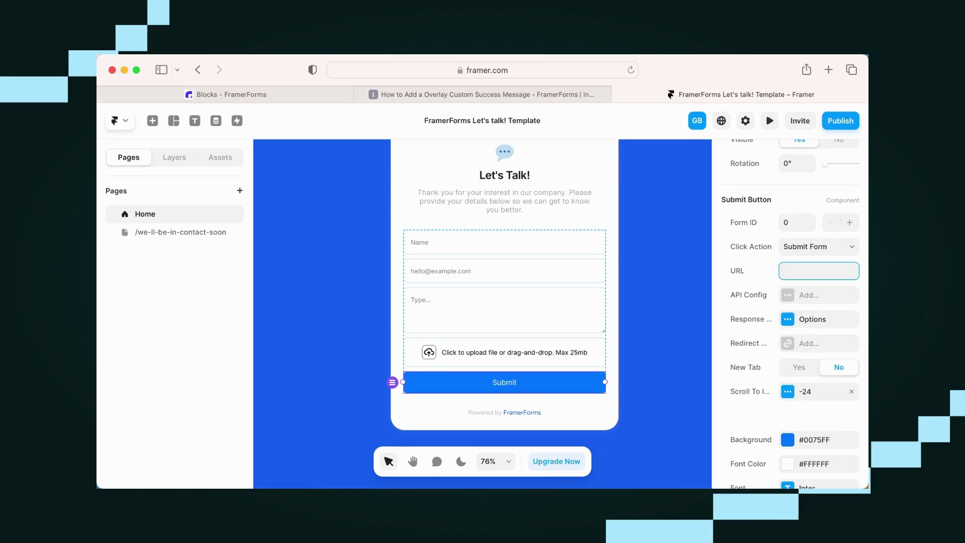
scroll(791, 314, "down", 1)
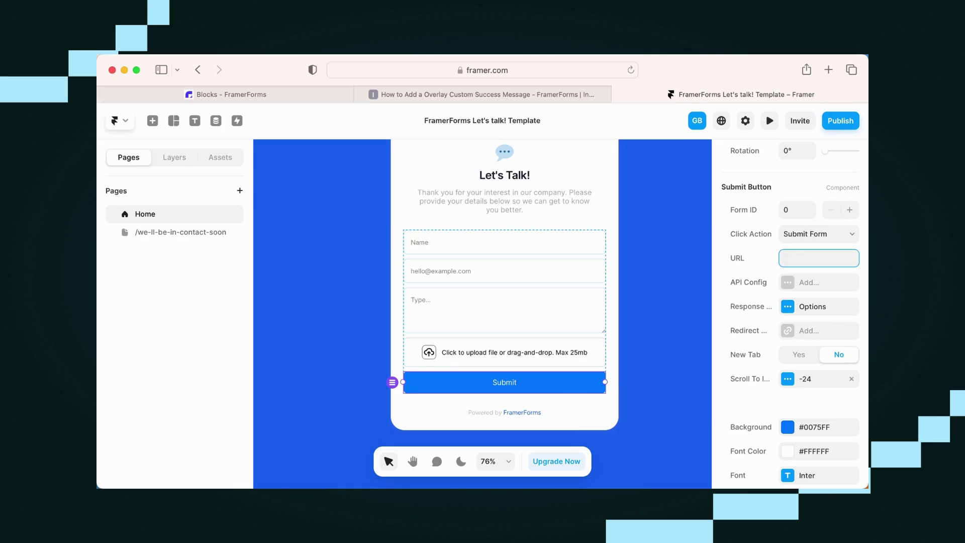
left_click(818, 258)
key("Down")
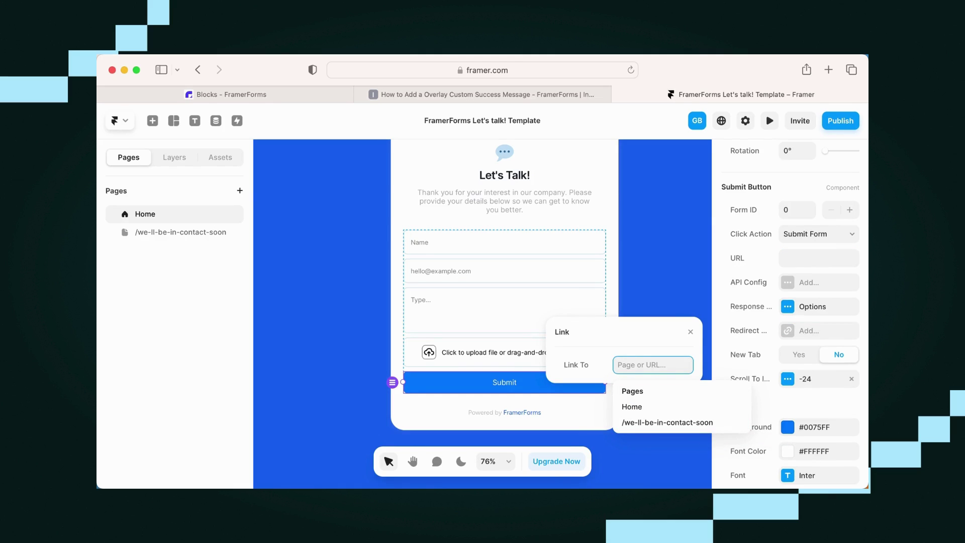
key("Escape")
key("Escape")
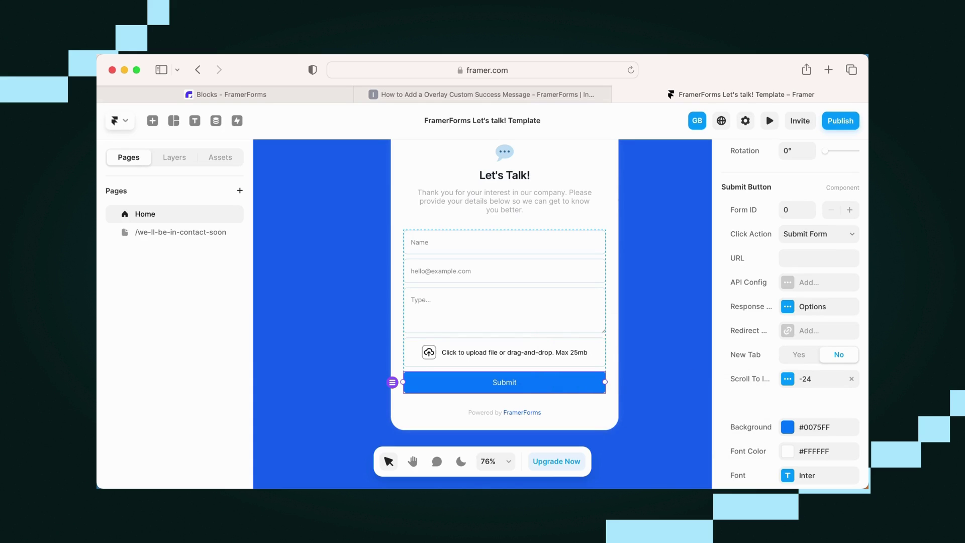
scroll(789, 311, "down", 3)
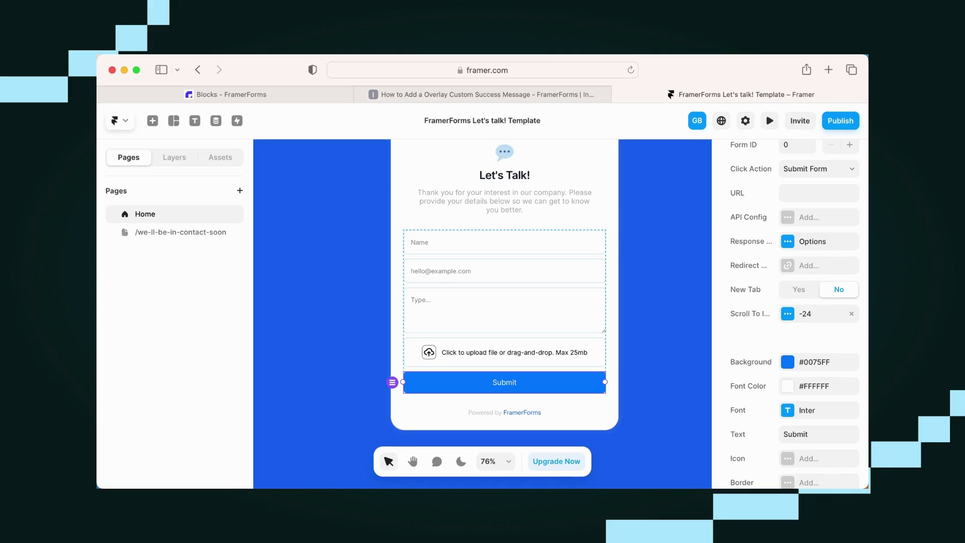
scroll(789, 312, "down", 3)
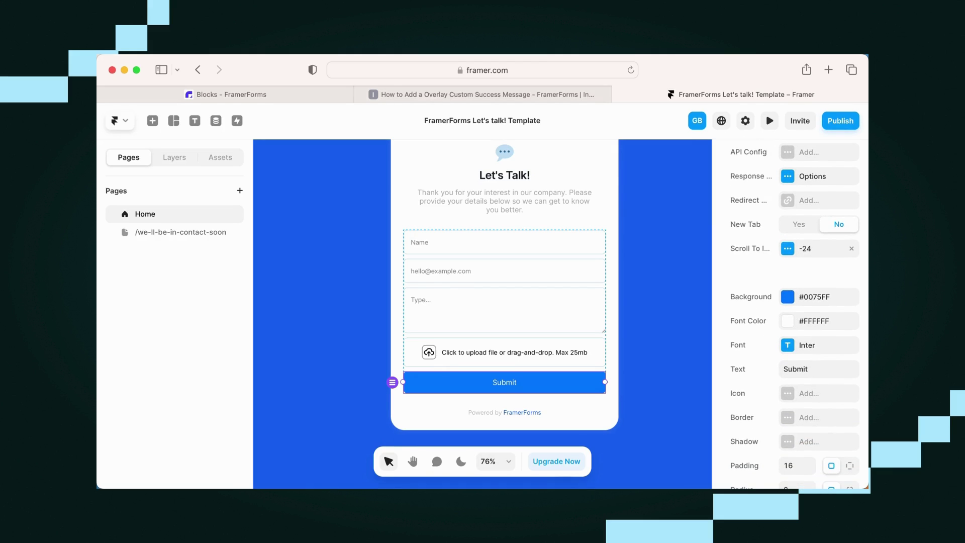
scroll(794, 312, "down", 2)
key("Escape")
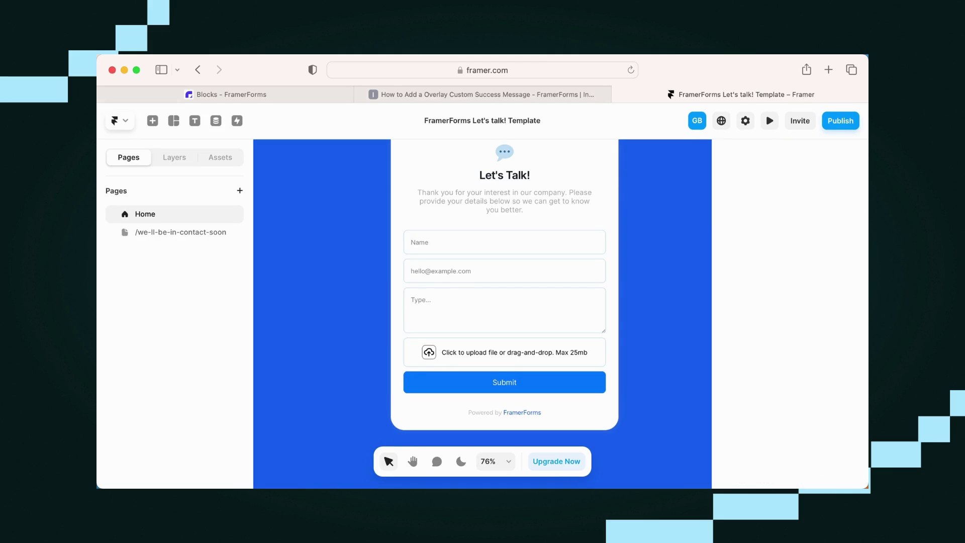
- Preview the page and clear the old Name, email and message entries
key("shift+1")
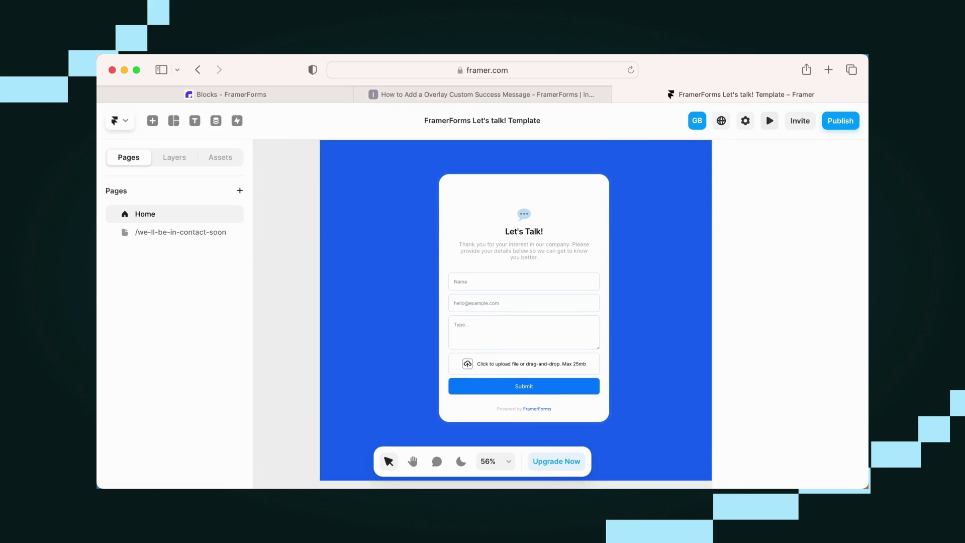
key("super+p")
scroll(596, 310, "down", 2)
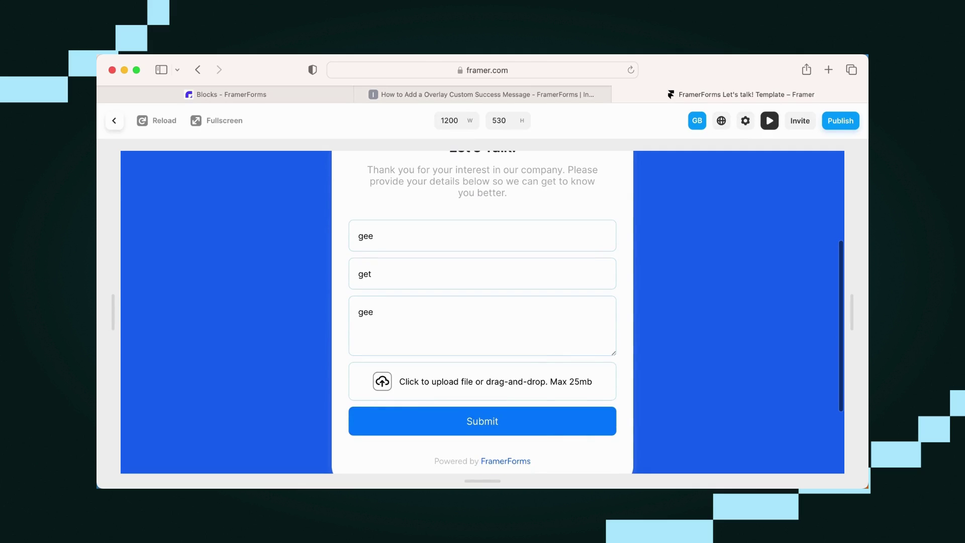
key("super+a")
key("BackSpace")
left_click(372, 274)
key("BackSpace")
key("BackSpace")
key("BackSpace")
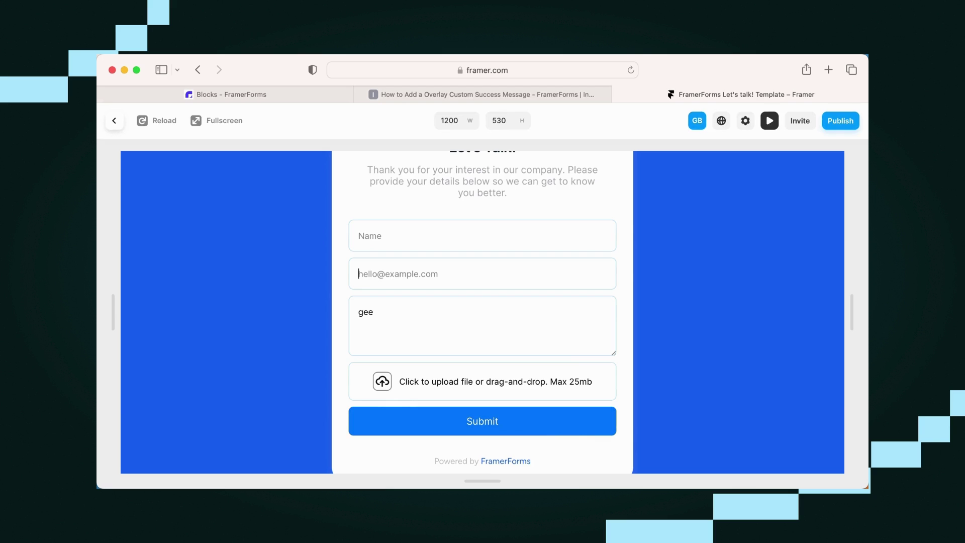
left_click(375, 312)
key("BackSpace")
key("BackSpace")
key("BackSpace")
- Fill the form with a test name, a test e-mail address and the message 'hello!'
scroll(482, 312, "down", 1)
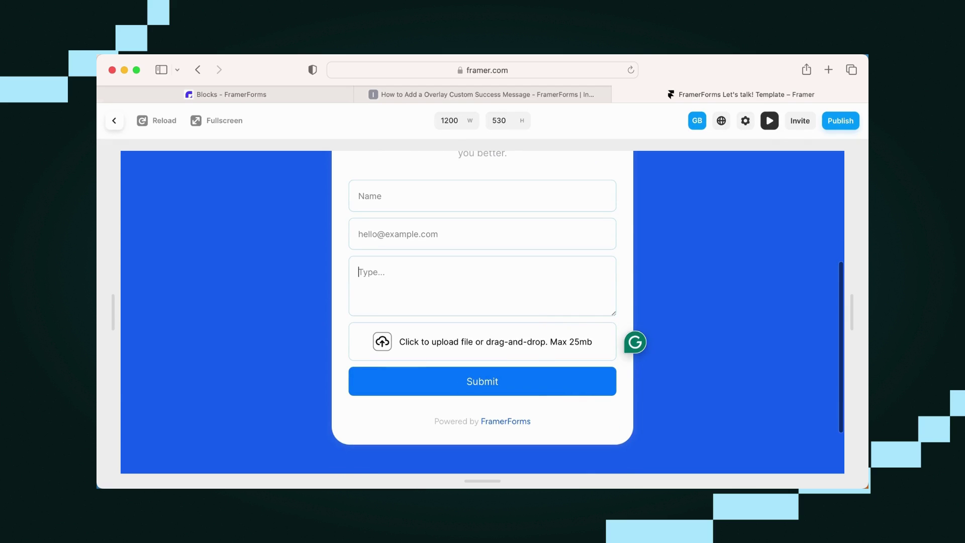
left_click(367, 196)
type("geo")
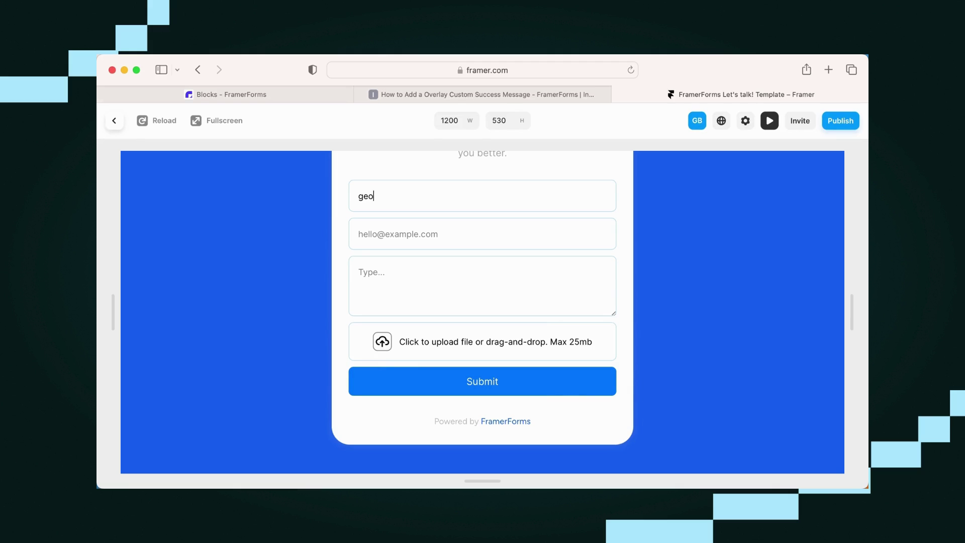
type("rgia")
left_click(367, 234)
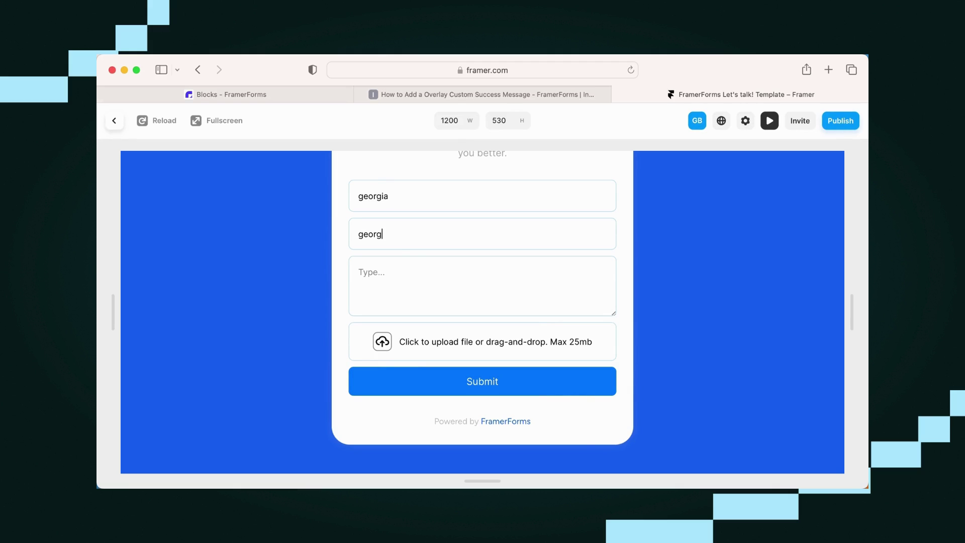
left_click(362, 272)
type("hell")
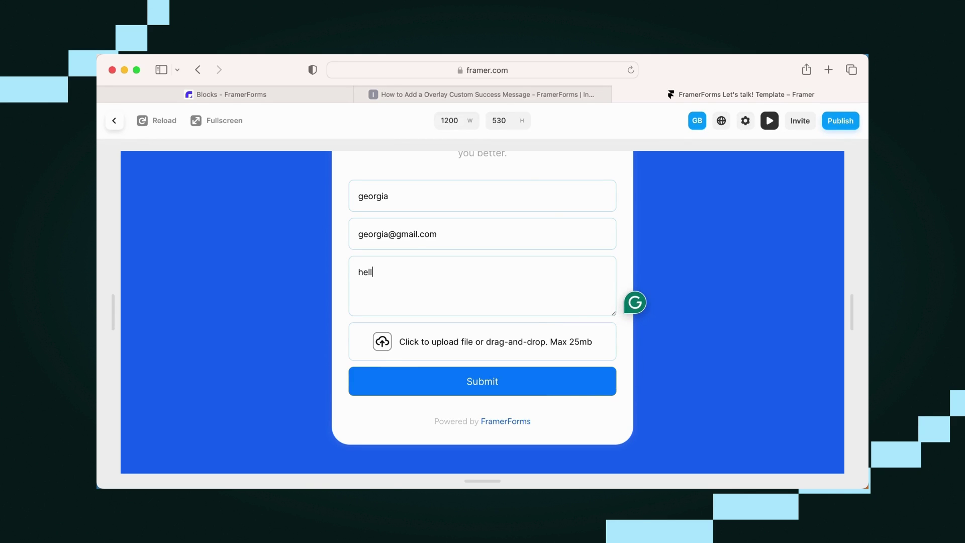
type("o!")
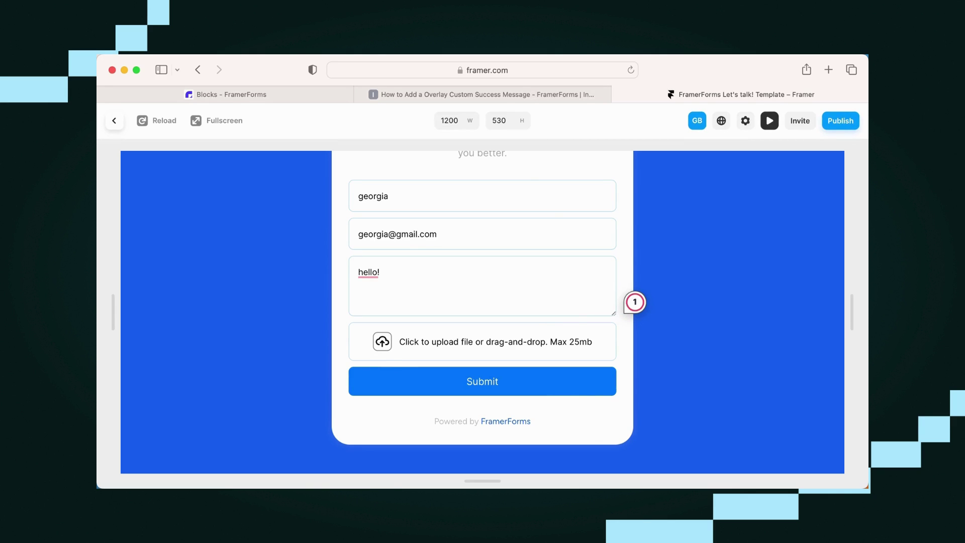
- Upload Screenshot 2024-03-28 at 8.46.13 am.png and submit the form to trigger the success overlay
left_click(483, 341)
left_click(399, 215)
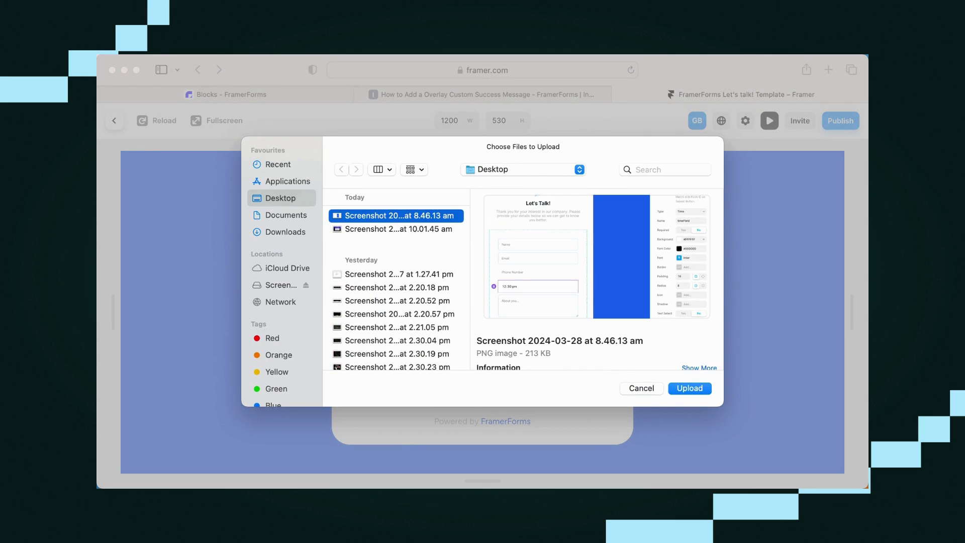
key("Return")
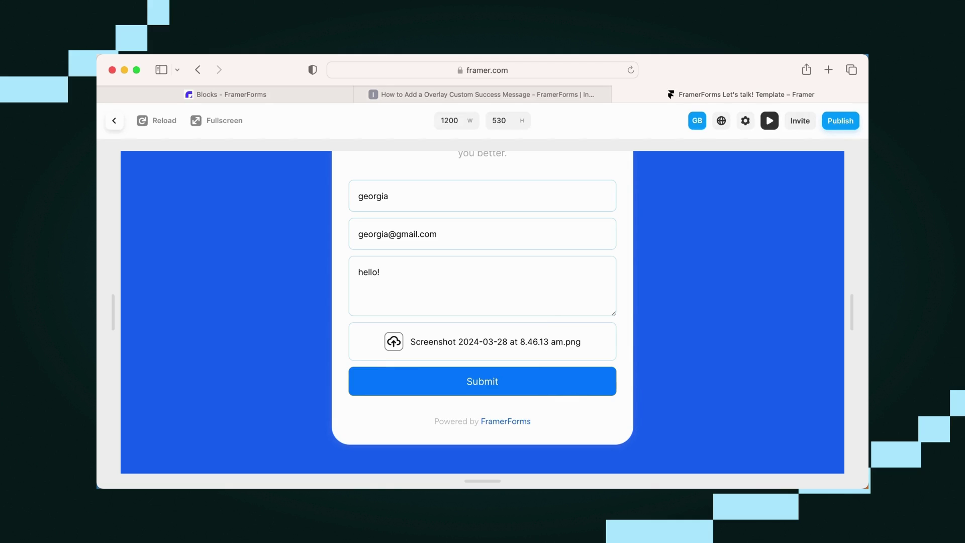
key("Return")
scroll(483, 301, "up", 1)
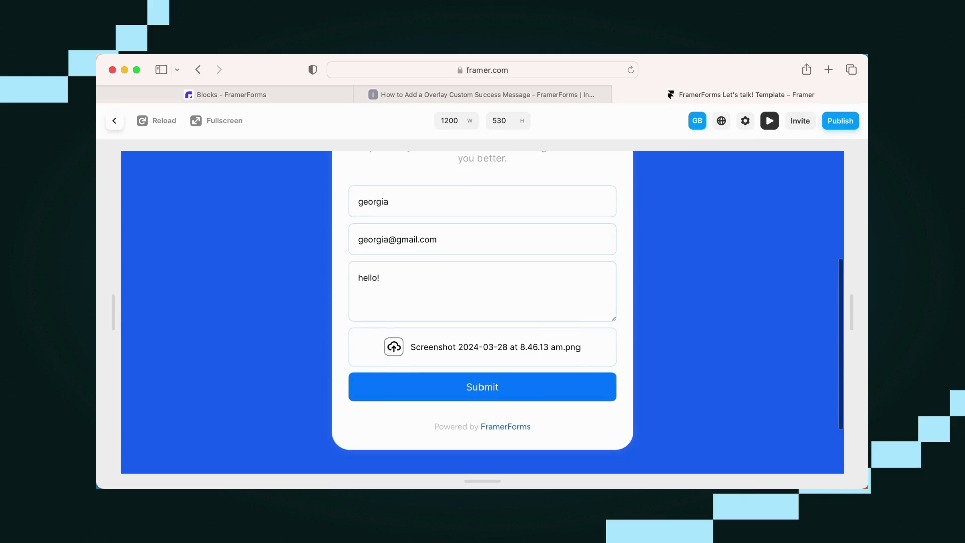